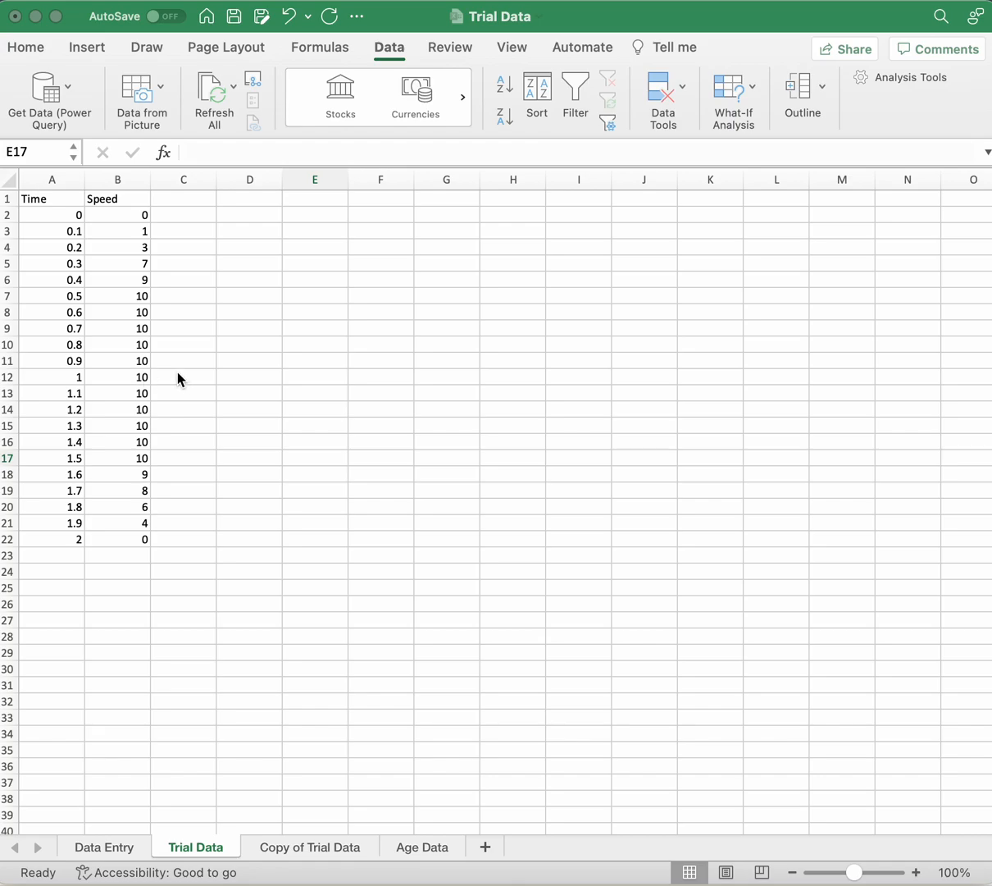
# Step: Insert a markers-only scatter chart from the Time and Speed data in A1:B22, including the headers
pyautogui.click(54, 200)
pyautogui.moveTo(53, 200); pyautogui.dragTo(51, 542)
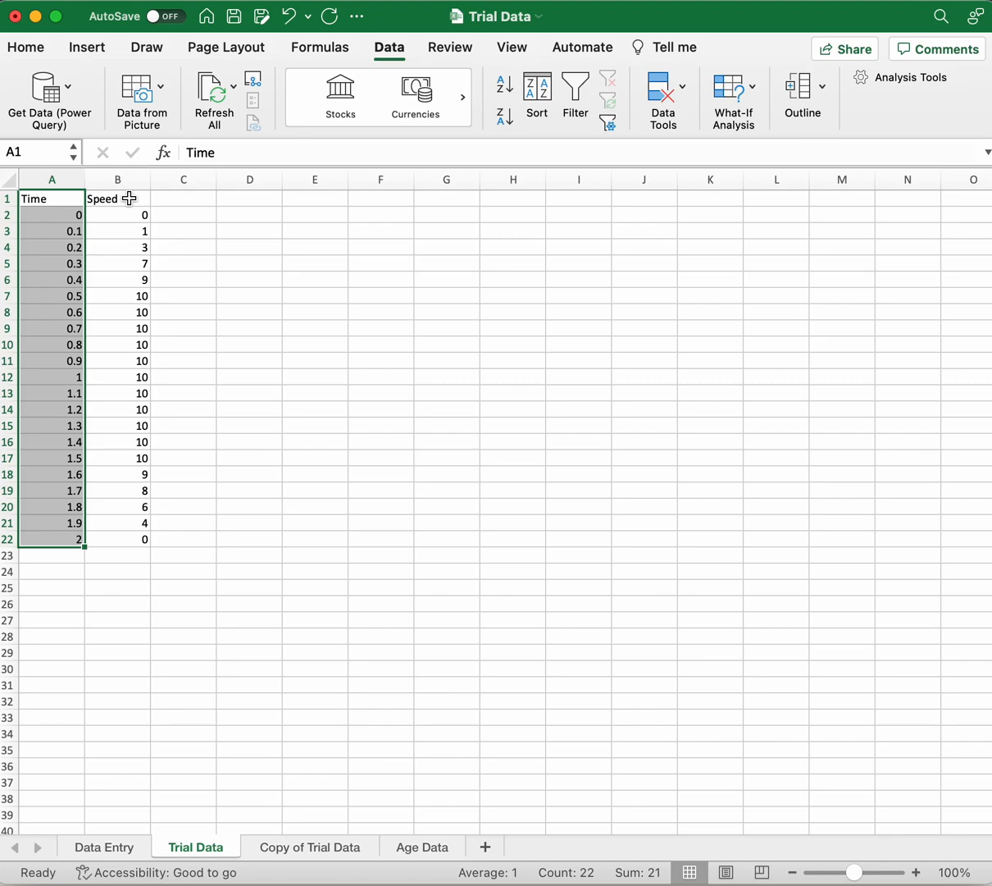
pyautogui.moveTo(130, 199); pyautogui.dragTo(110, 539)
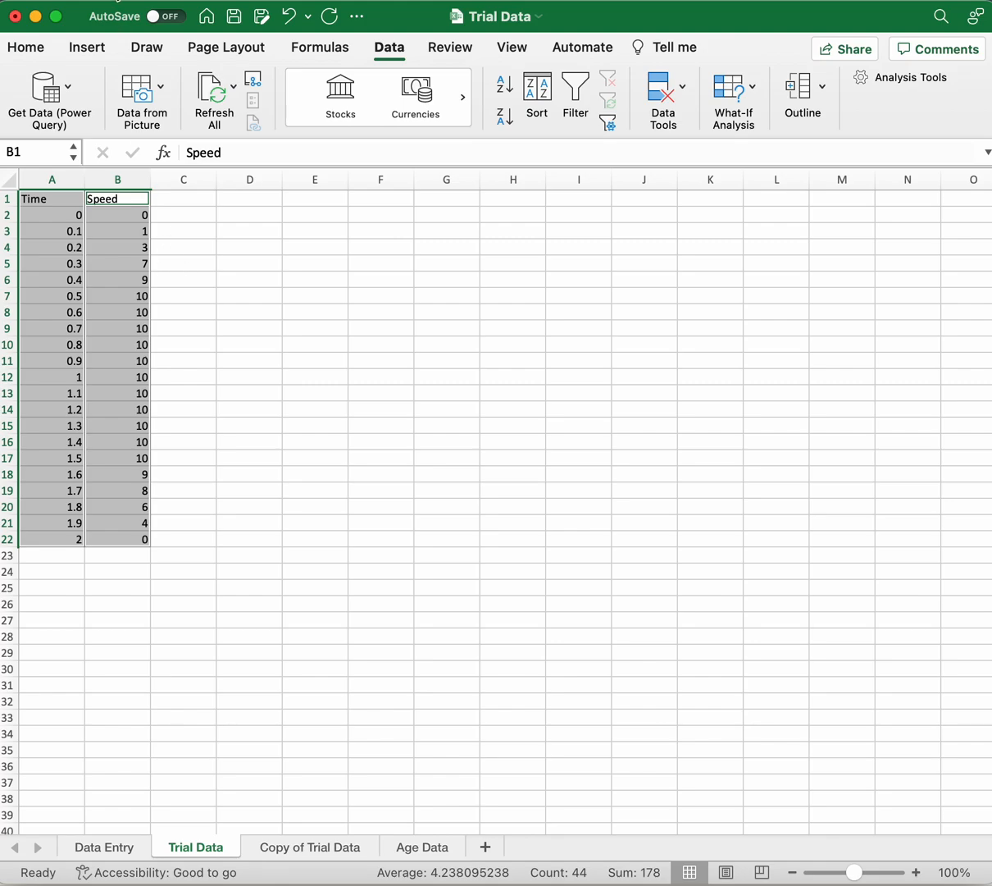
pyautogui.click(34, 47)
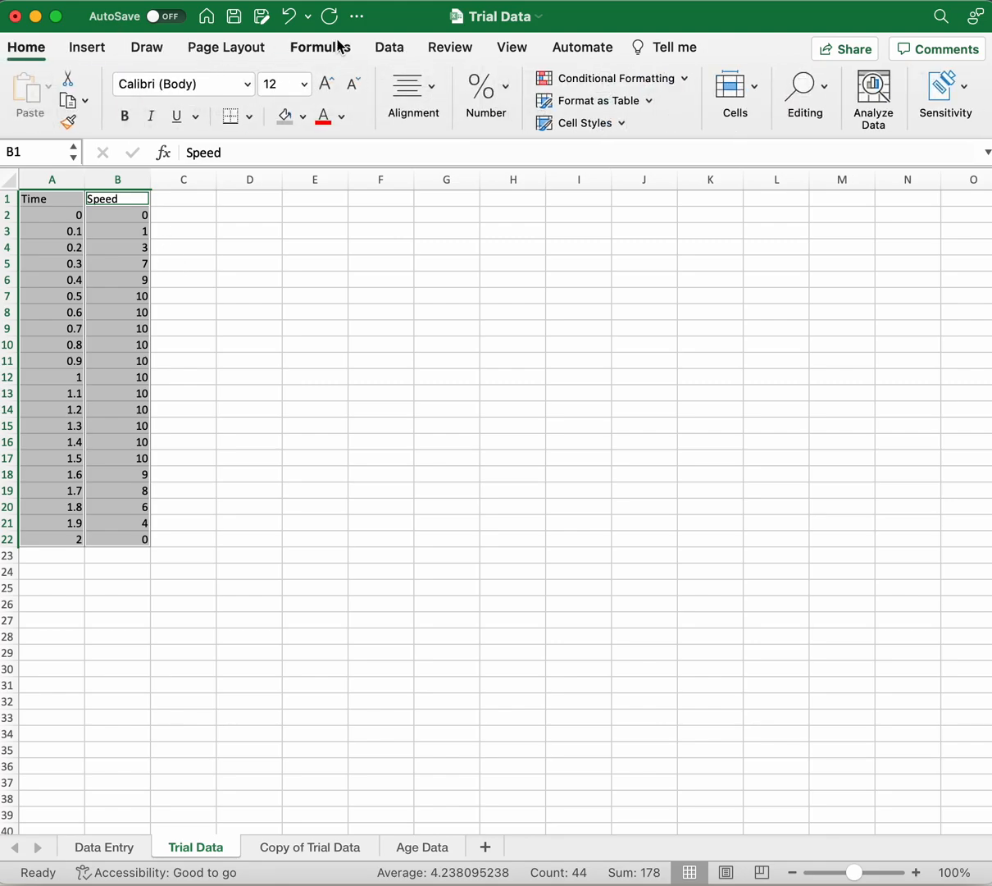
pyautogui.click(87, 47)
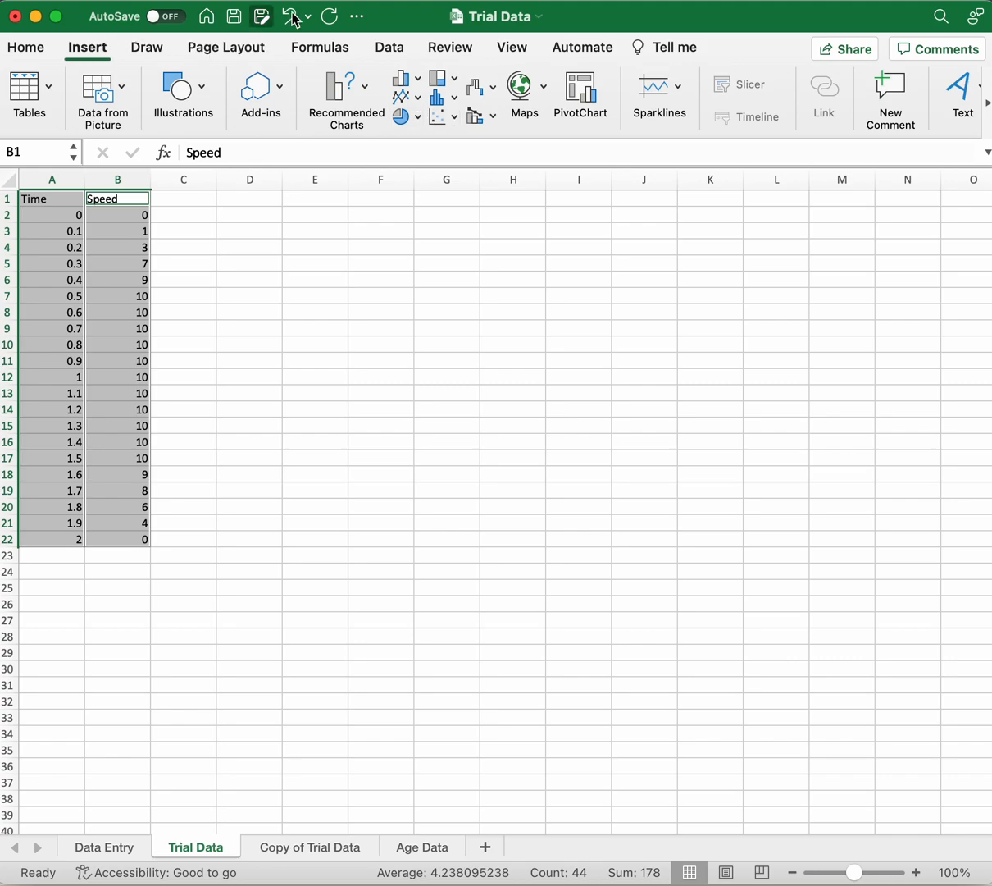
pyautogui.click(444, 122)
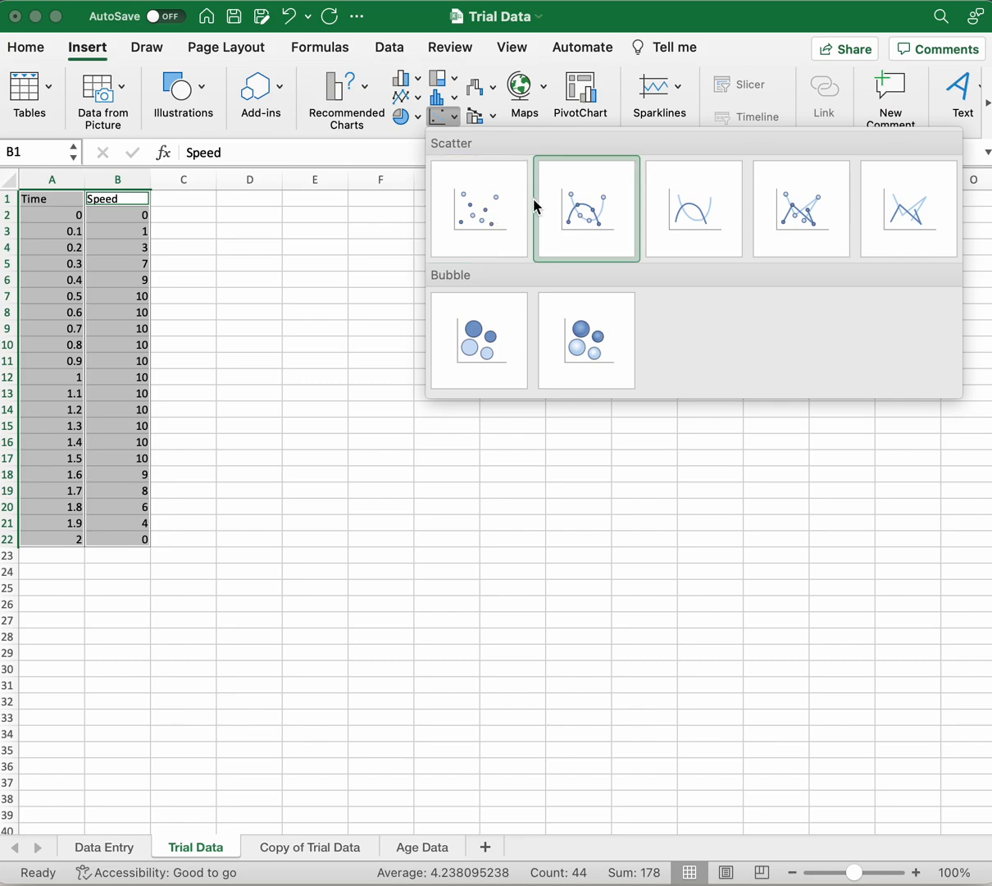
pyautogui.click(492, 220)
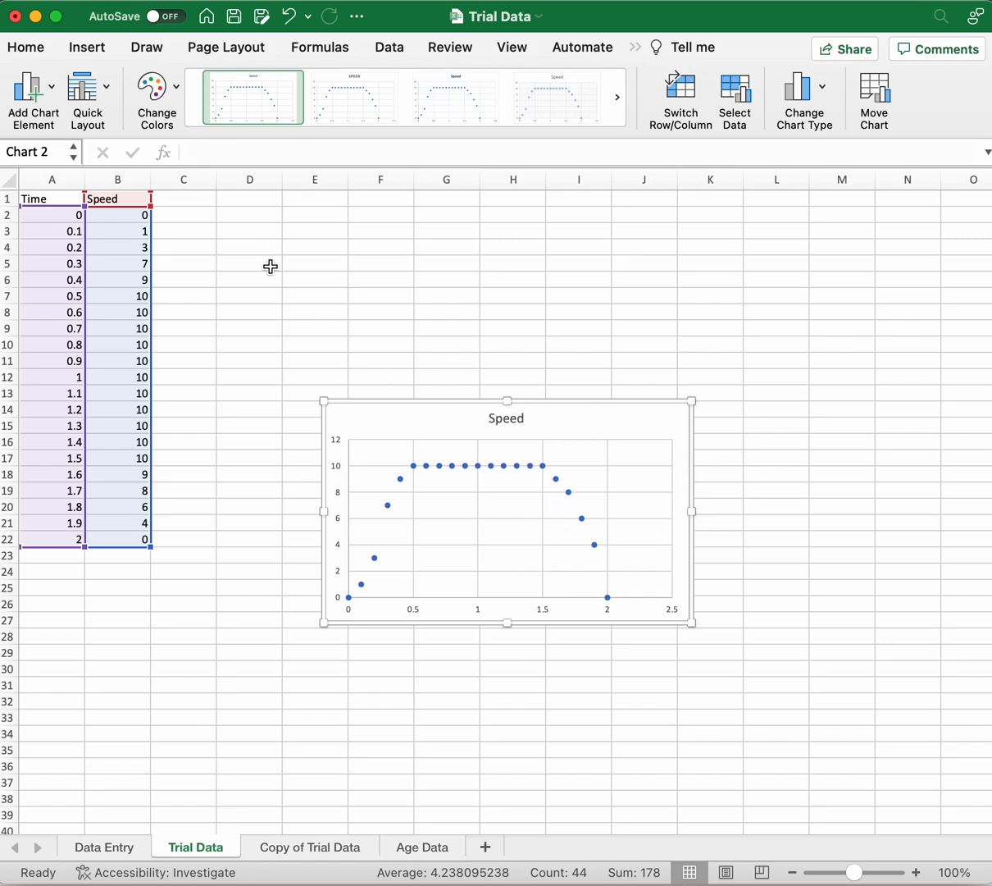
# Step: Add a primary horizontal axis title to the chart reading "Time(s)"
pyautogui.click(47, 93)
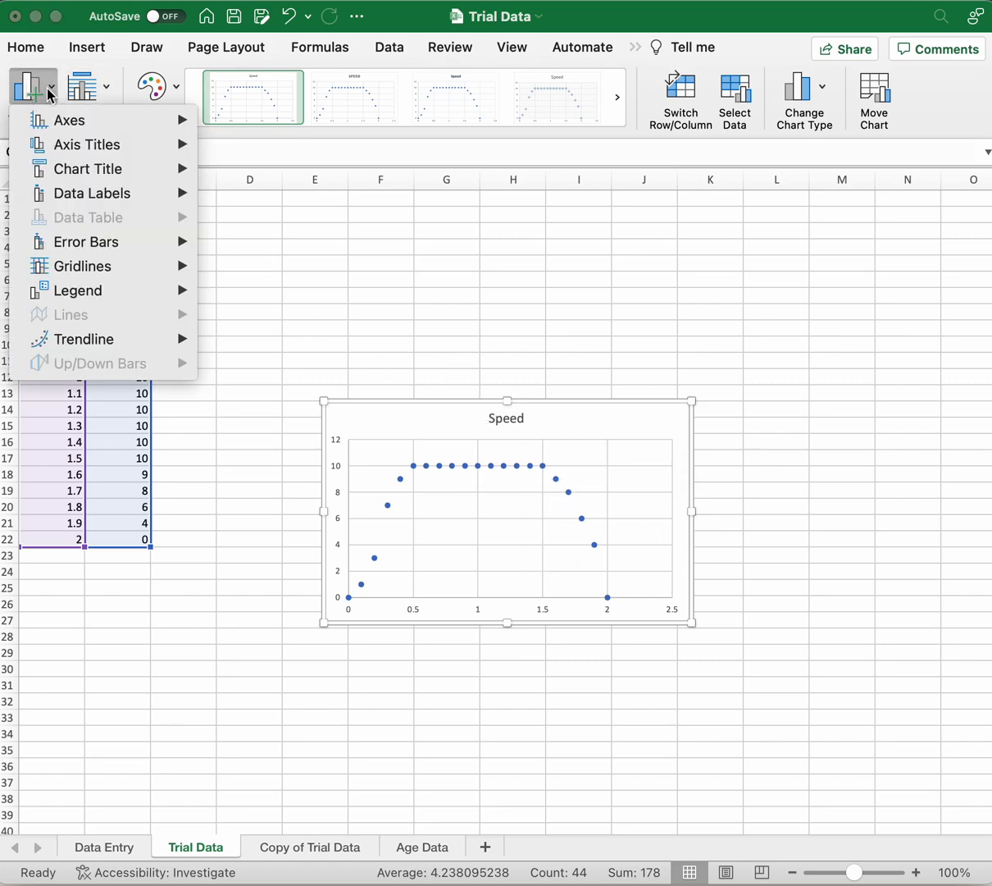
pyautogui.moveTo(71, 145)
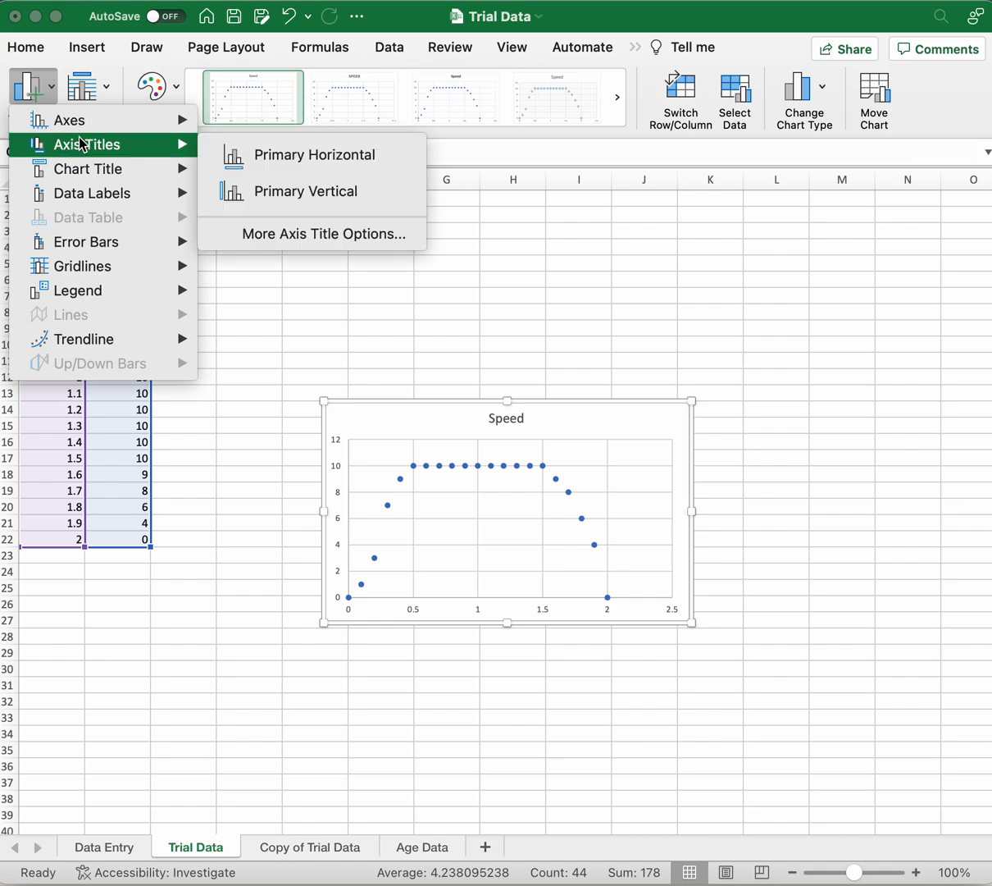
pyautogui.click(348, 164)
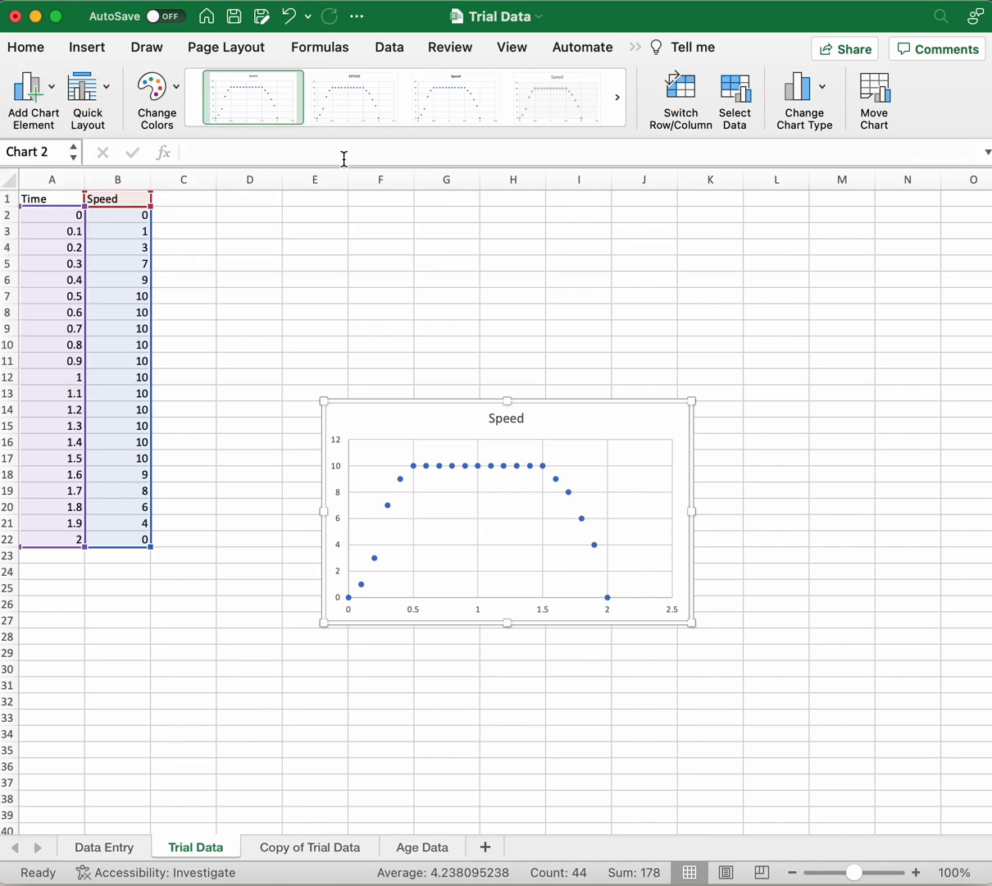
pyautogui.write('Time')
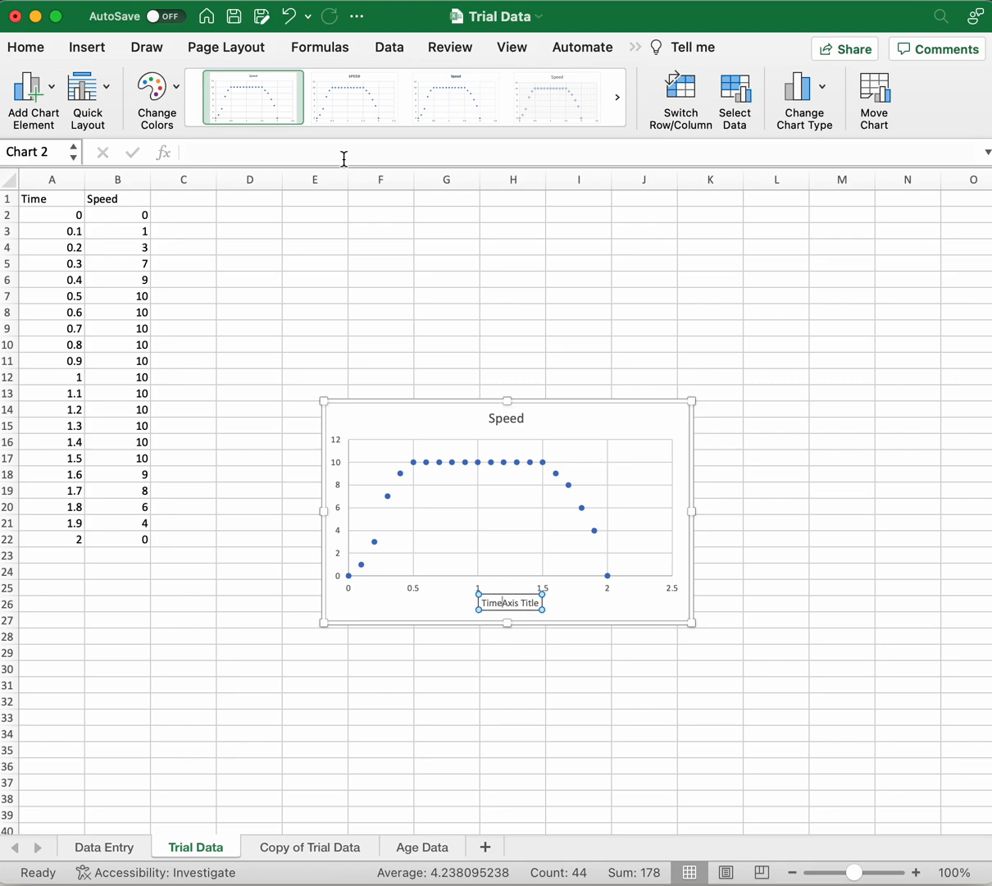
pyautogui.write('(s)')
pyautogui.hotkey('shift', 'Right')
pyautogui.hotkey('shift', 'Right')
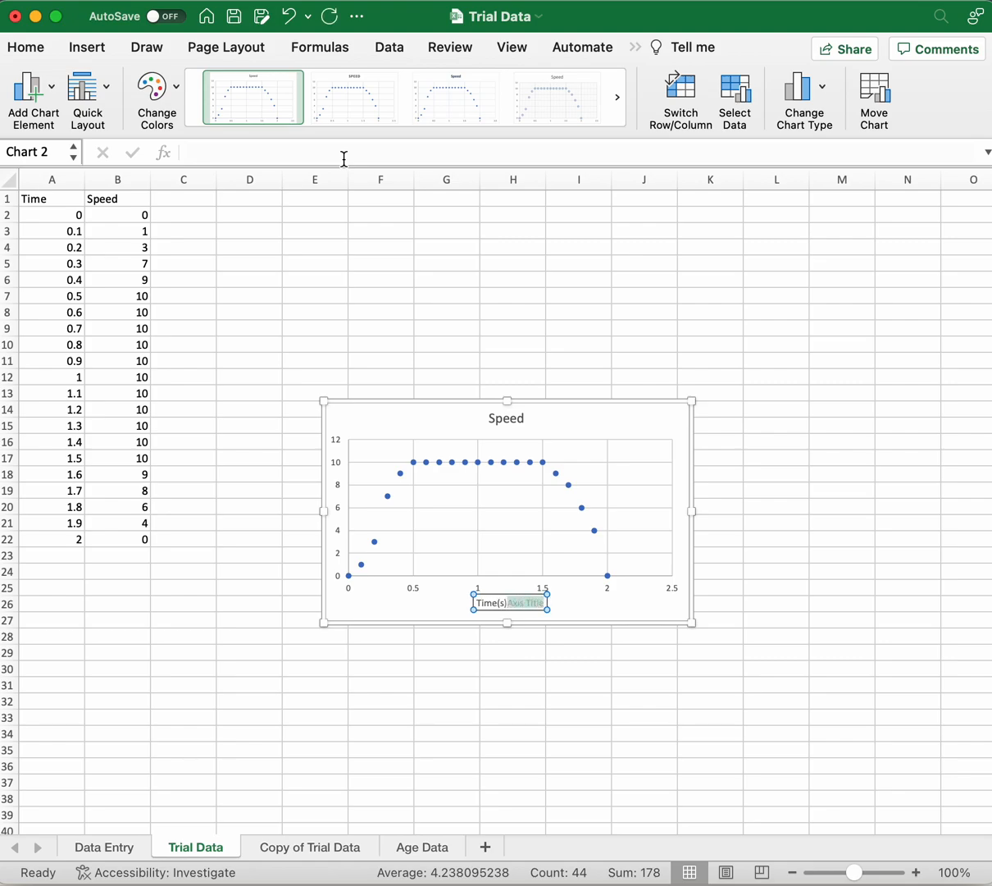
pyautogui.press('BackSpace')
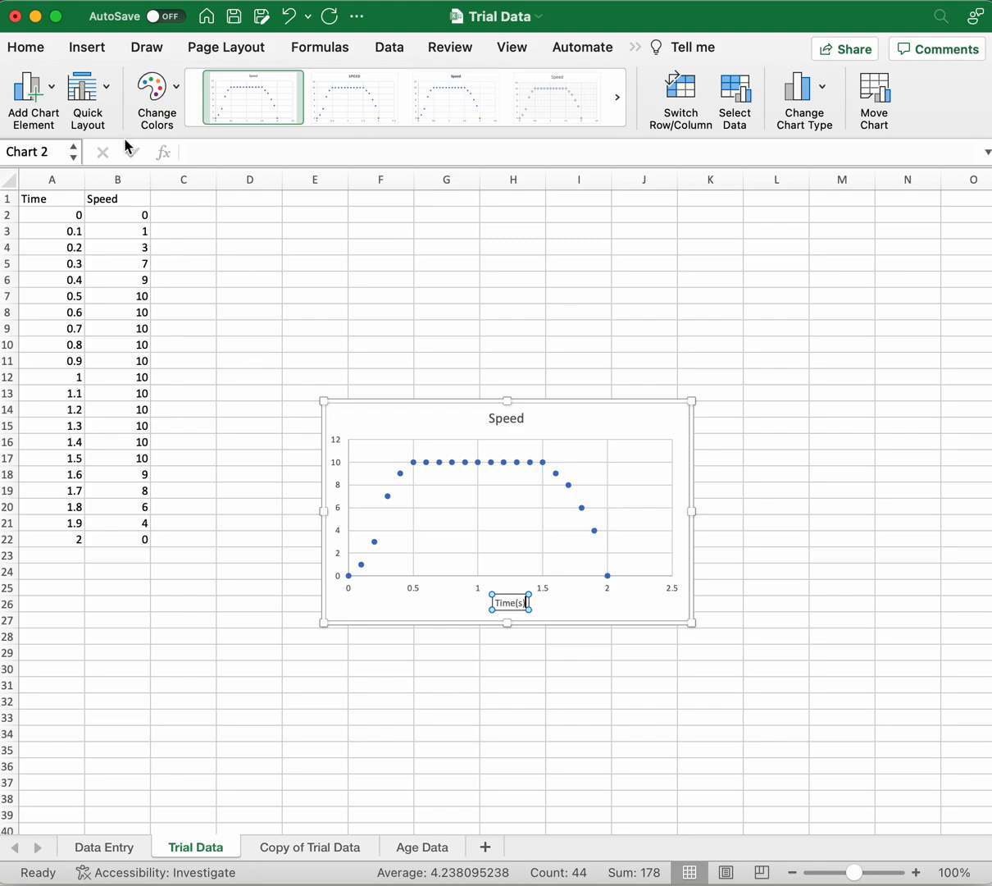
# Step: Add a primary vertical axis title to the chart reading "Speed (m/s)"
pyautogui.click(36, 95)
pyautogui.moveTo(52, 145)
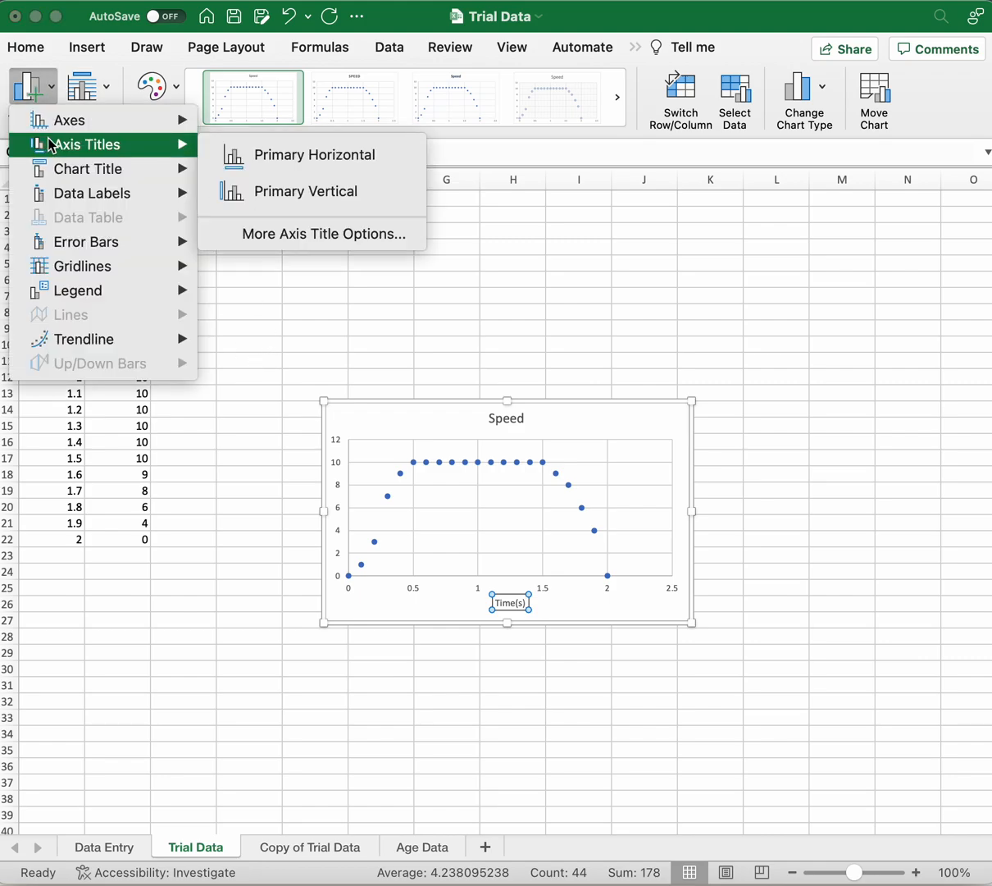
pyautogui.click(295, 193)
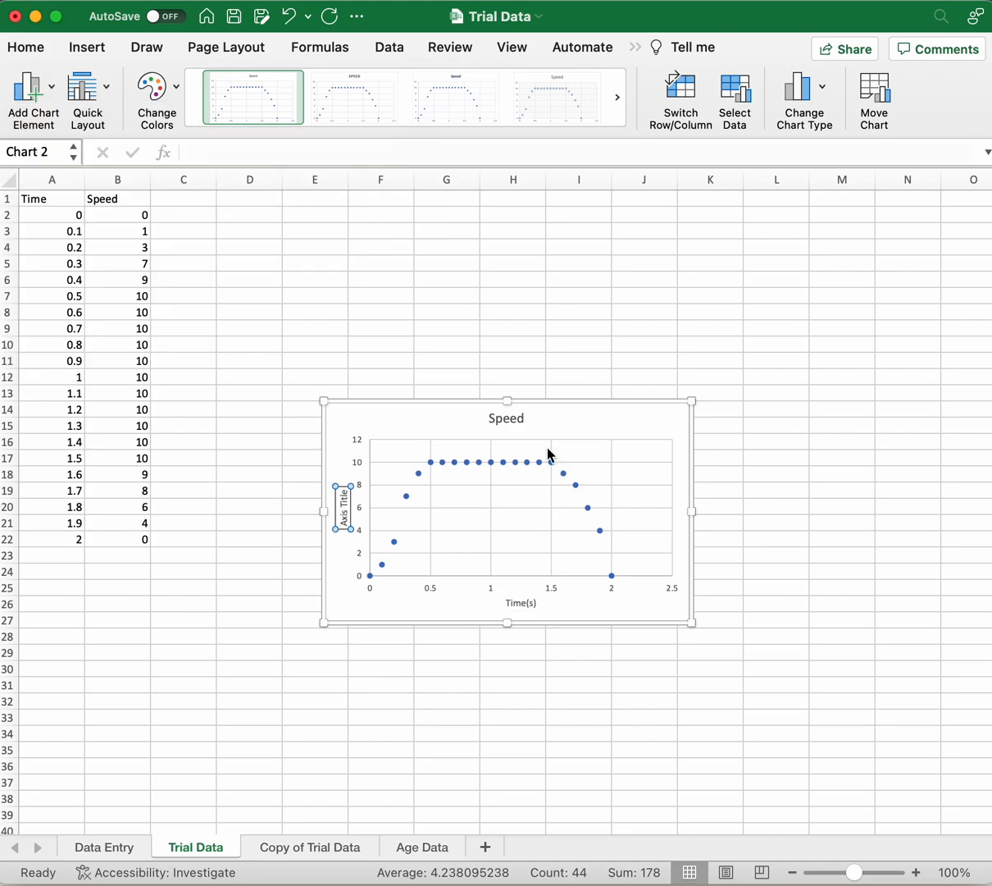
pyautogui.write('Speed (m/s)')
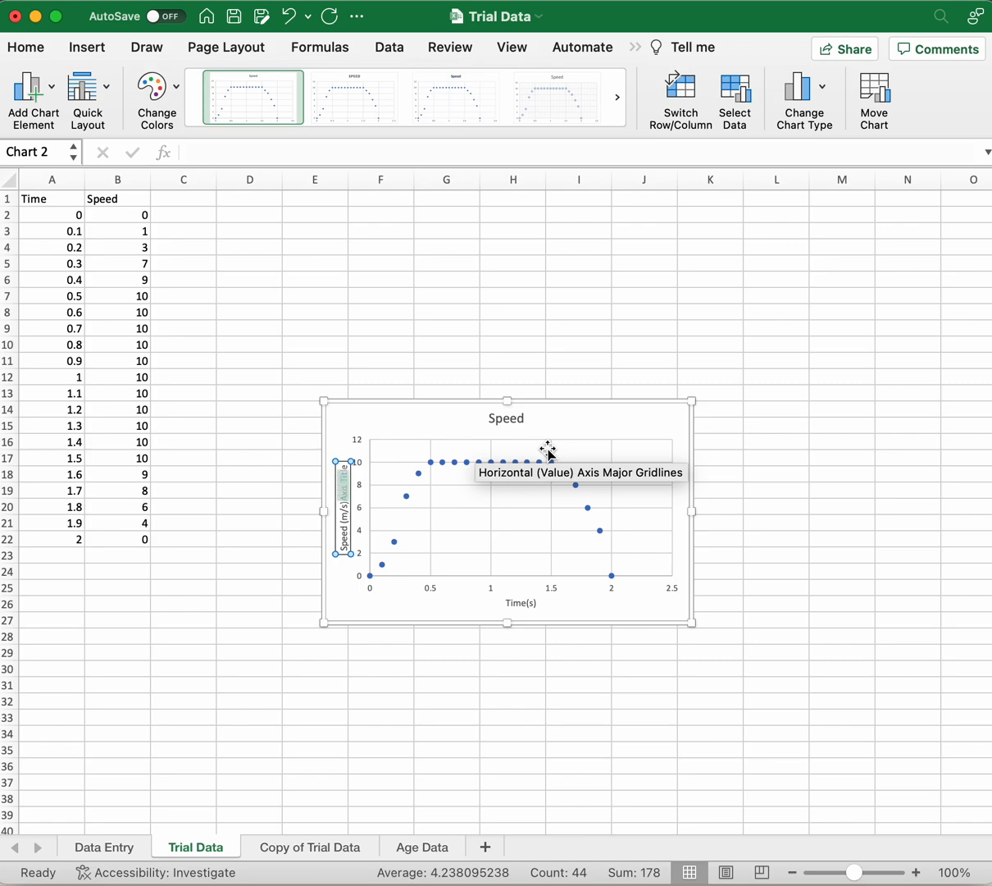
pyautogui.press('Delete')
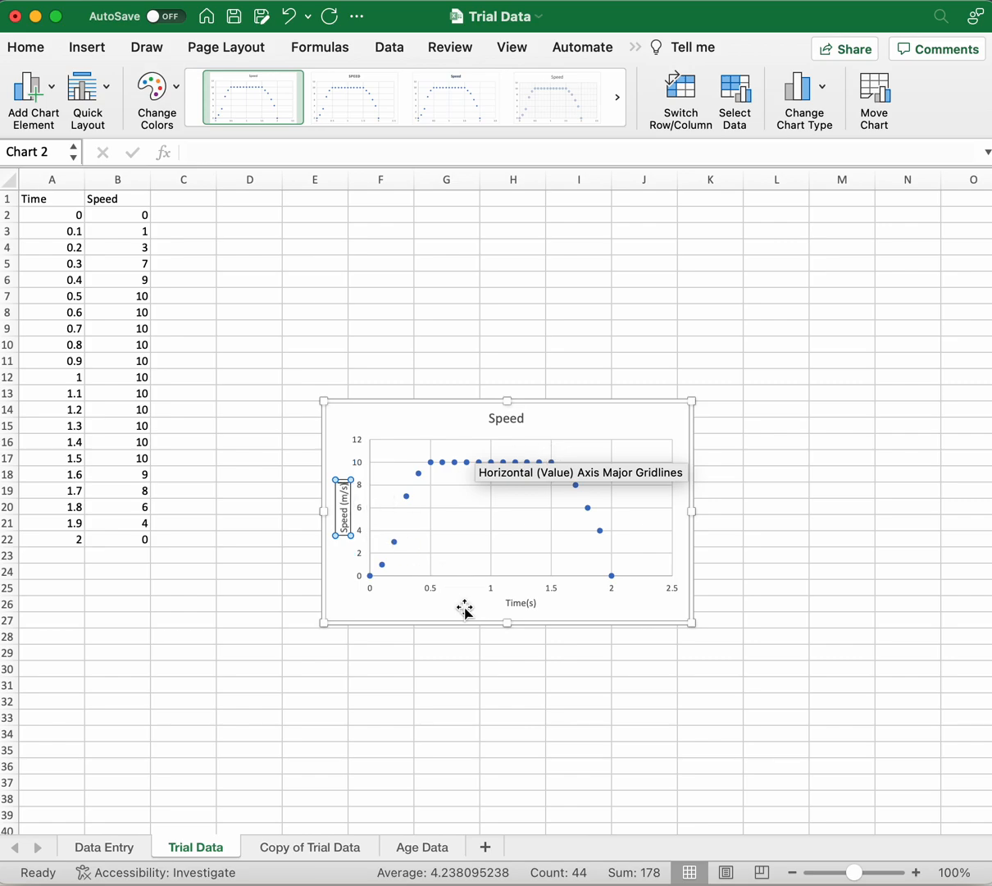
pyautogui.click(439, 575)
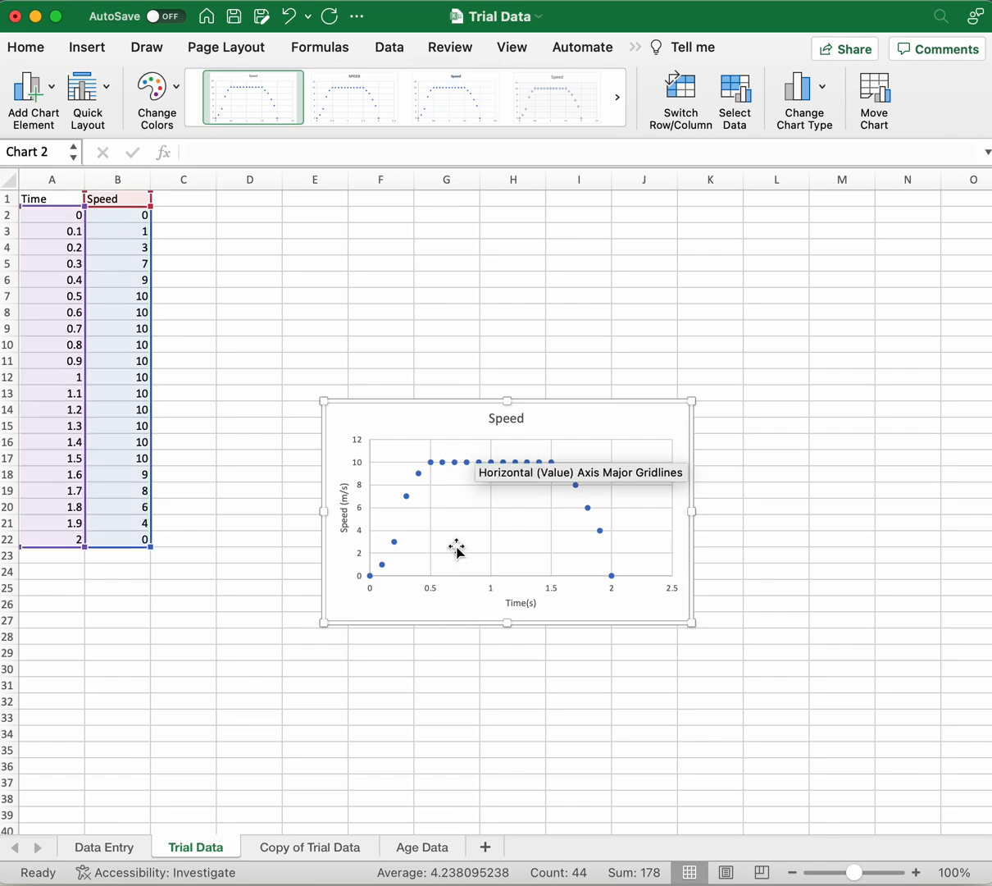
# Step: Change the chart title to "Speed vs Time", close the title formatting options and deselect the chart
pyautogui.doubleClick(509, 419)
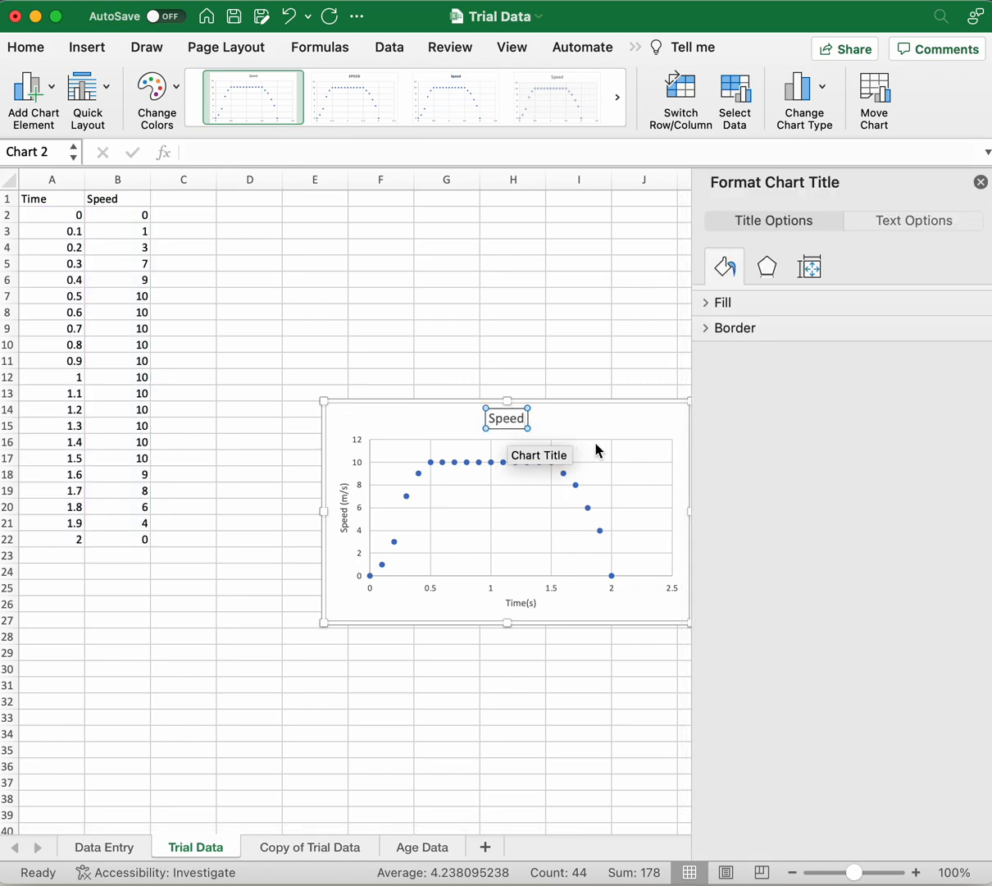
pyautogui.write('vs Time')
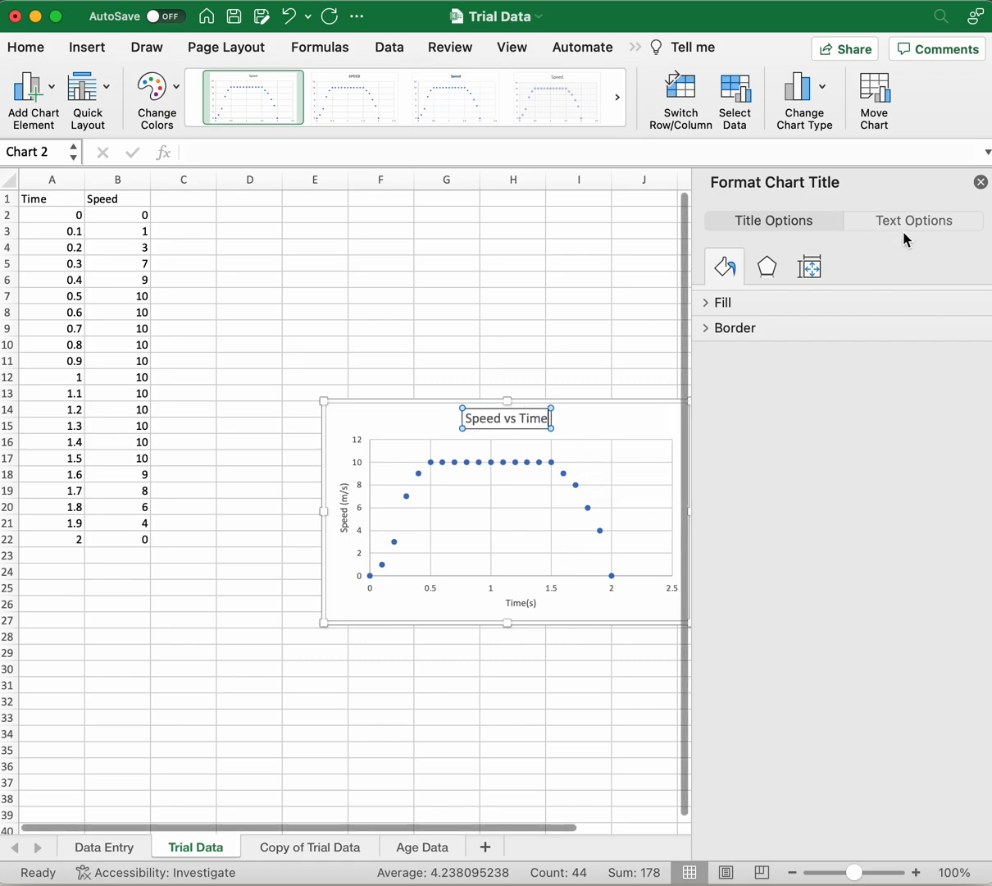
pyautogui.click(981, 182)
pyautogui.click(557, 701)
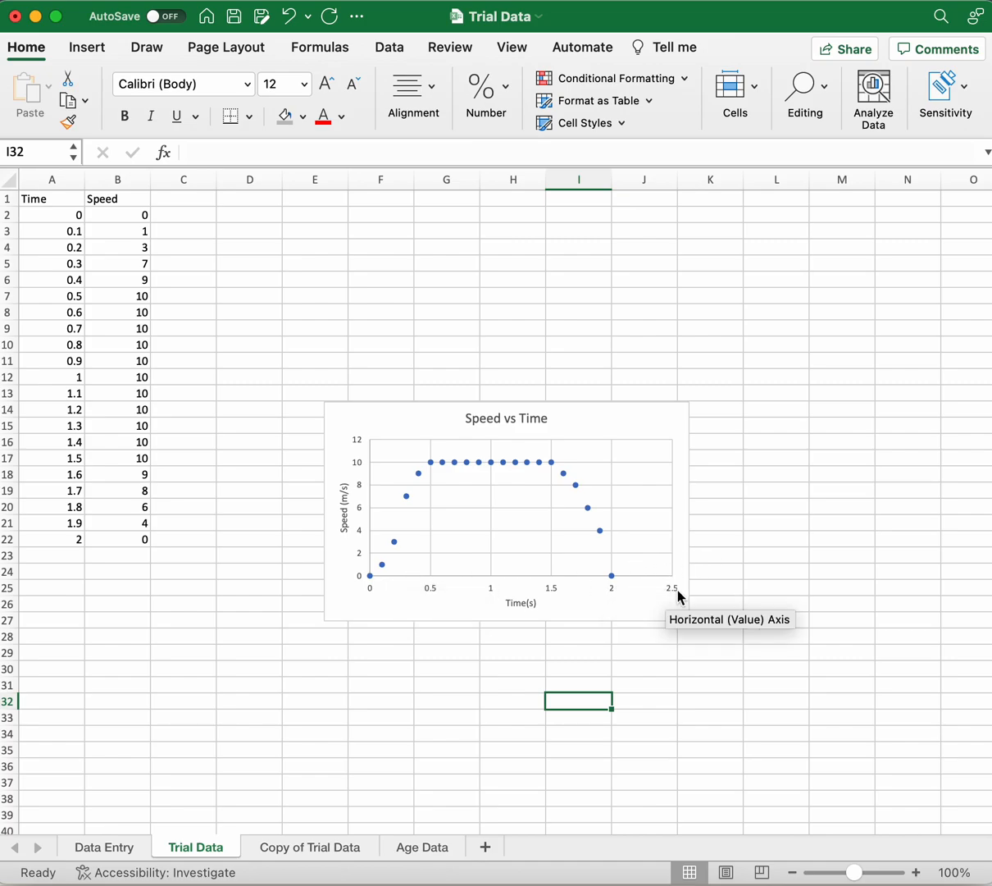
# Step: Open the formatting options of the chart's horizontal axis and set its maximum bound to 2.0
pyautogui.click(611, 590)
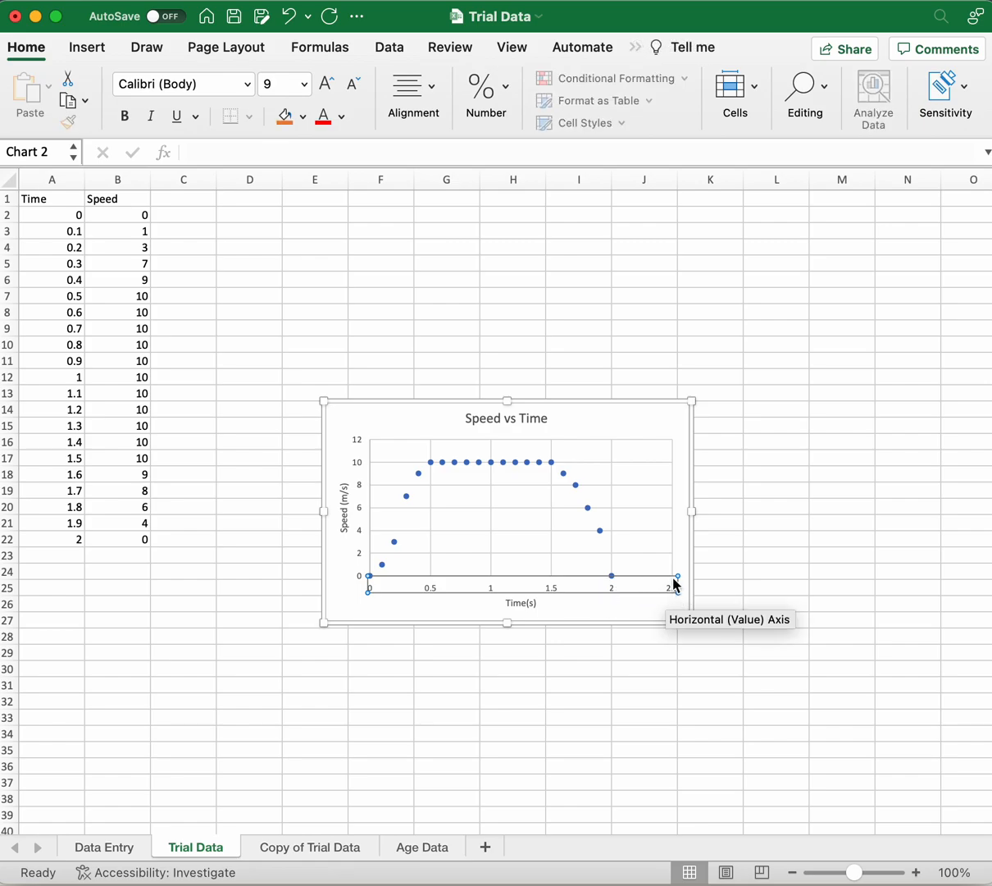
pyautogui.rightClick(441, 588)
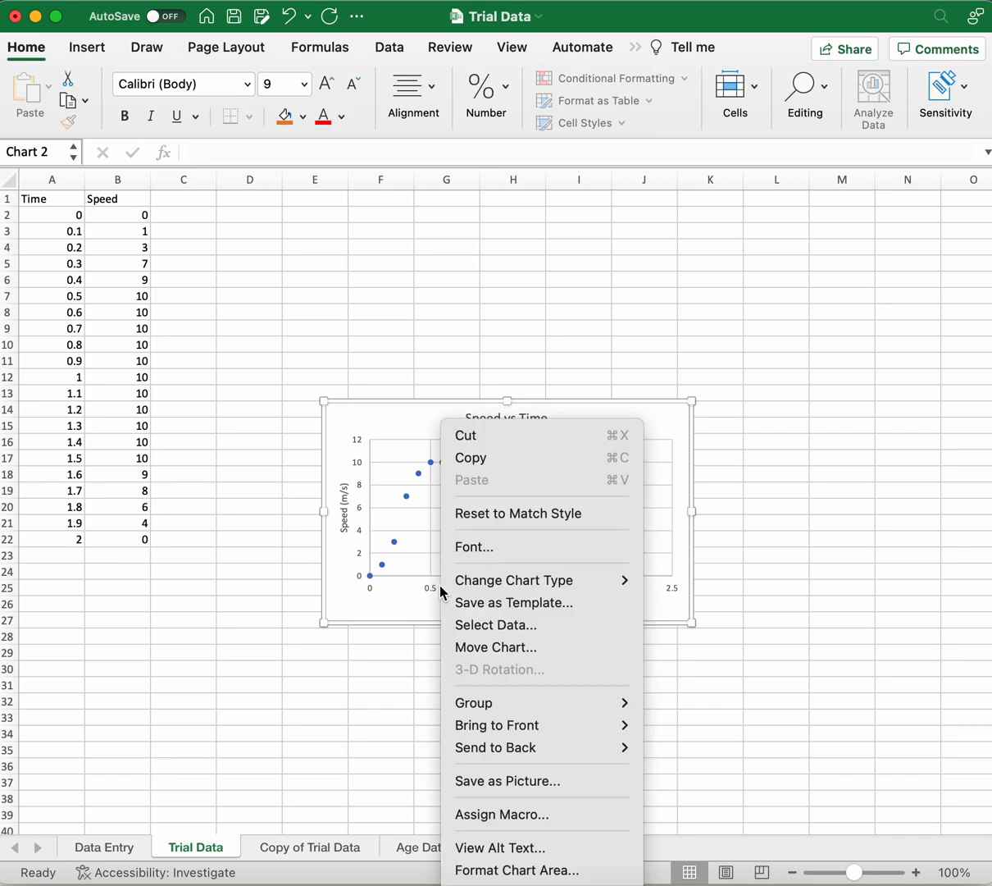
pyautogui.click(415, 589)
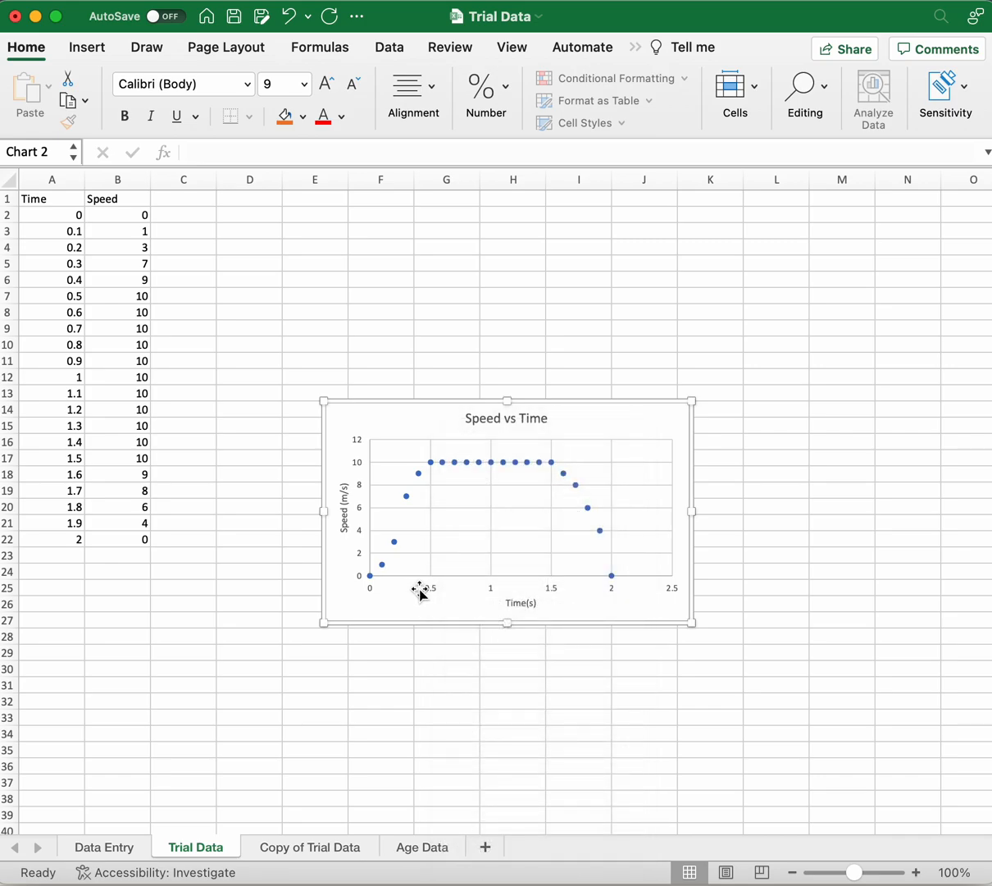
pyautogui.click(425, 590)
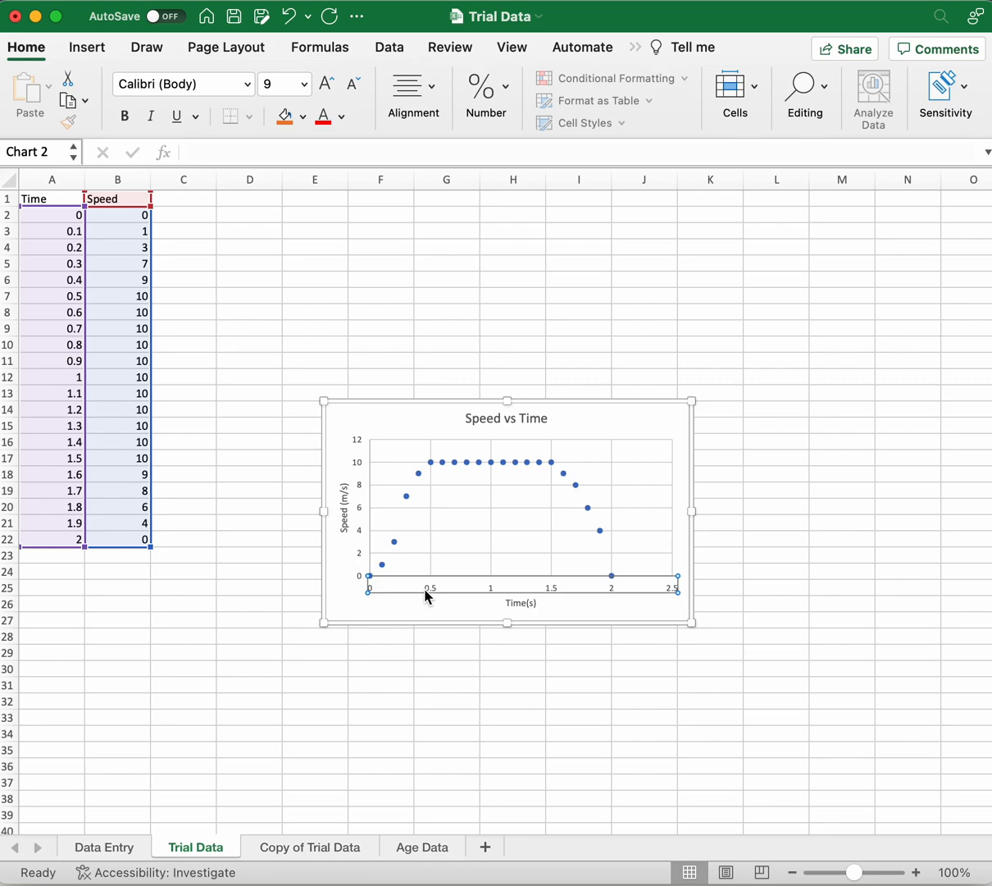
pyautogui.rightClick(425, 591)
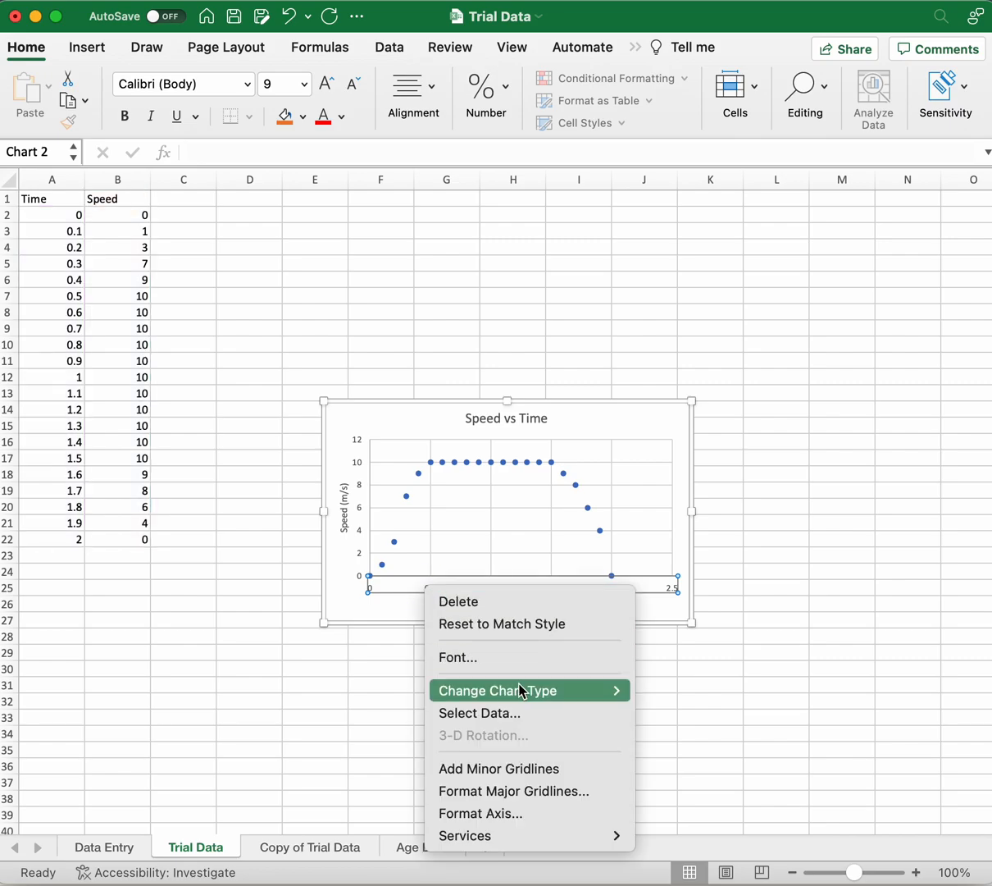
pyautogui.click(551, 814)
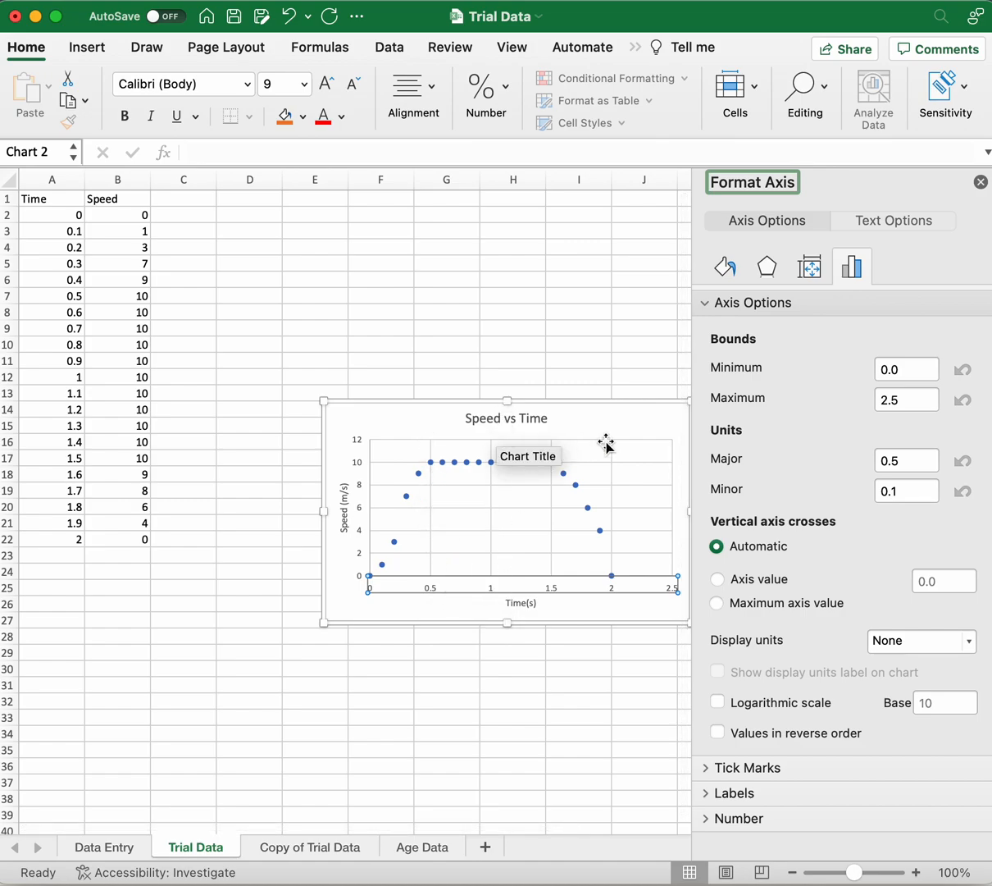
pyautogui.click(905, 399)
pyautogui.press('BackSpace')
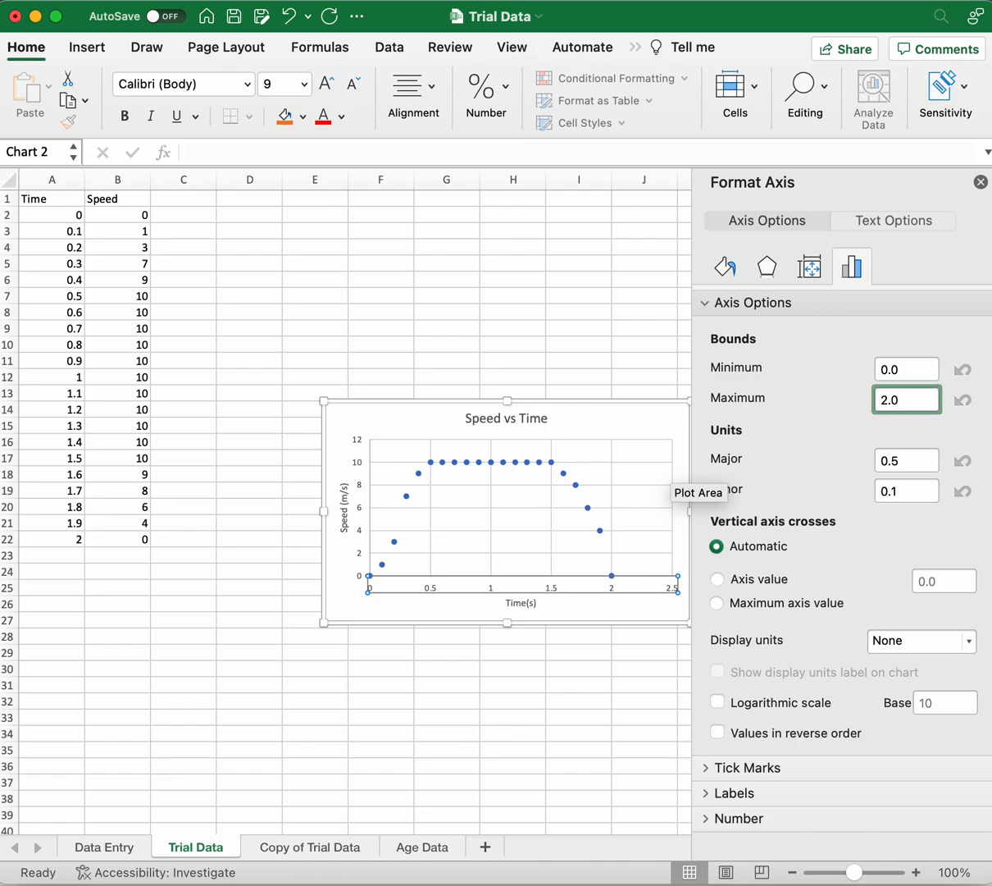
pyautogui.write('0')
# Step: Set the horizontal axis major unit to 0.25 and its minor unit to 0.05
pyautogui.click(904, 459)
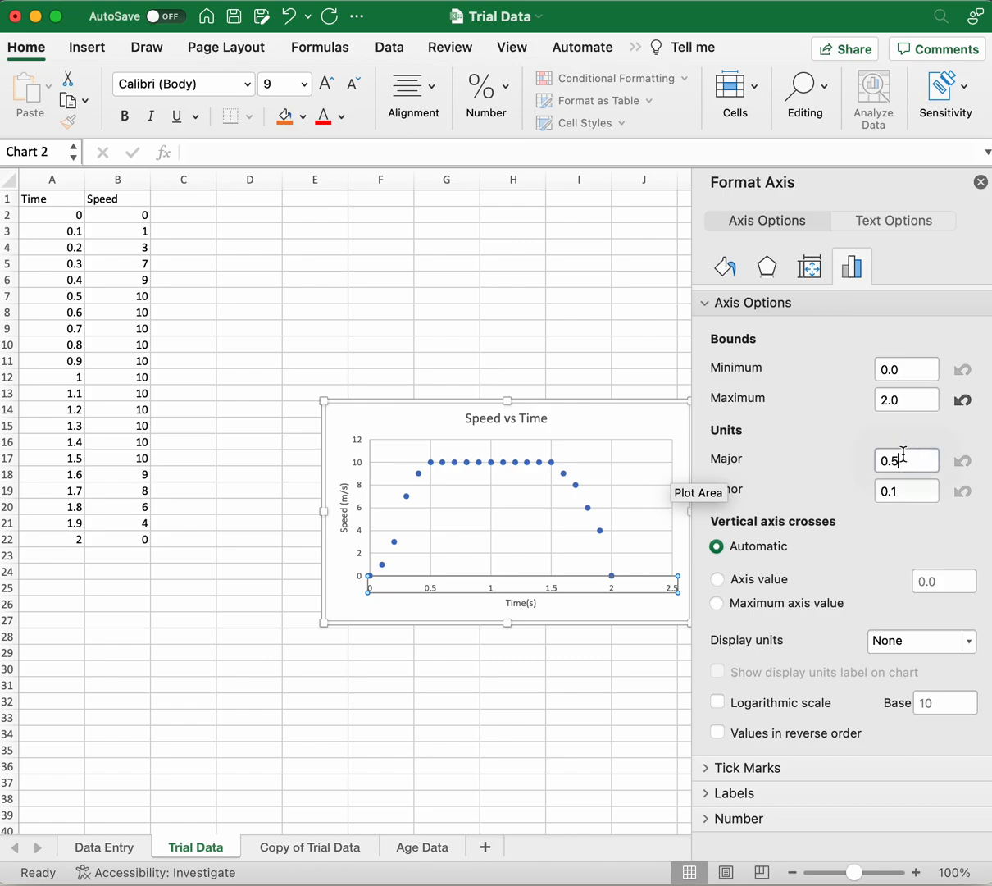
pyautogui.press('BackSpace')
pyautogui.write('25')
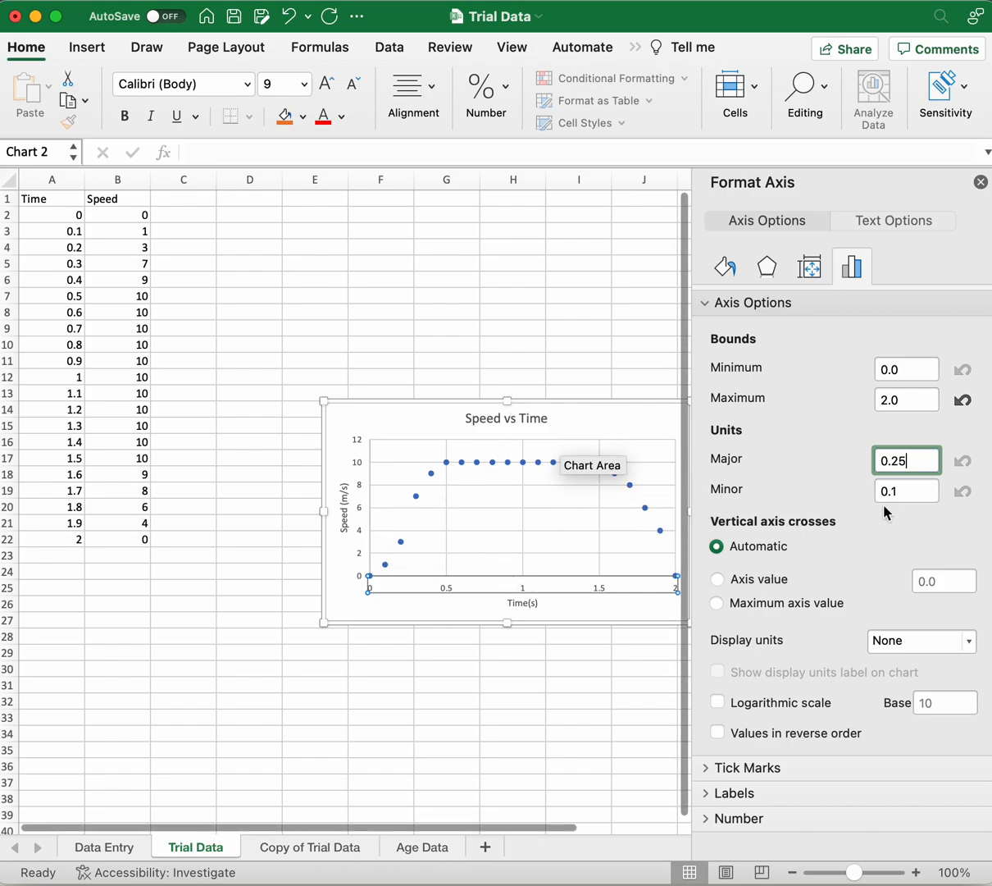
pyautogui.doubleClick(909, 490)
pyautogui.write('0.05')
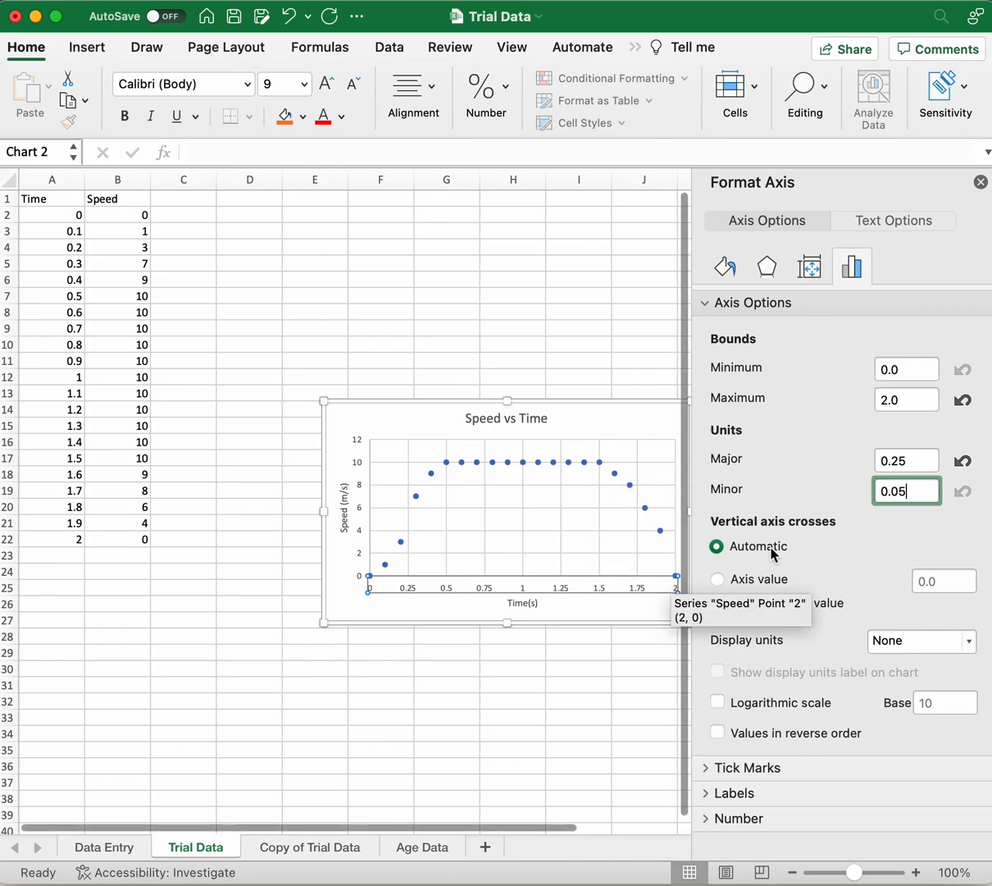
# Step: Set the maximum bound of the chart's vertical axis to 10.0, then leave the chart
pyautogui.click(360, 497)
pyautogui.click(364, 464)
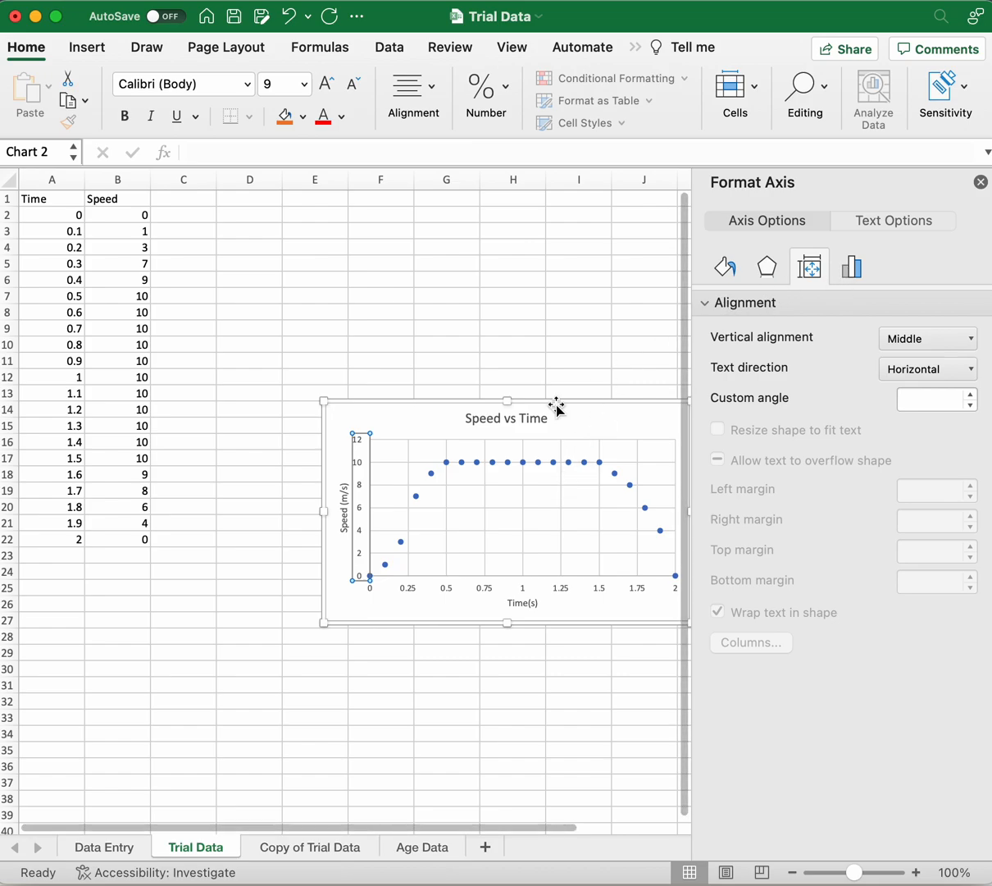
pyautogui.rightClick(366, 487)
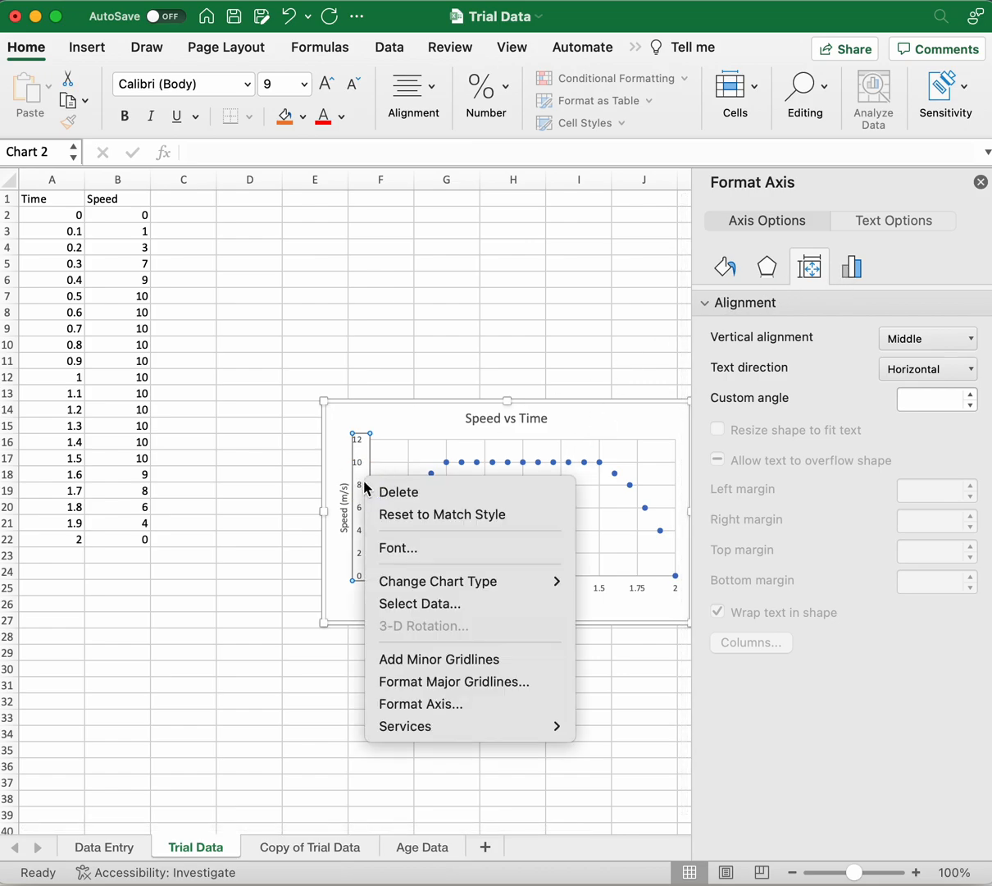
pyautogui.click(443, 703)
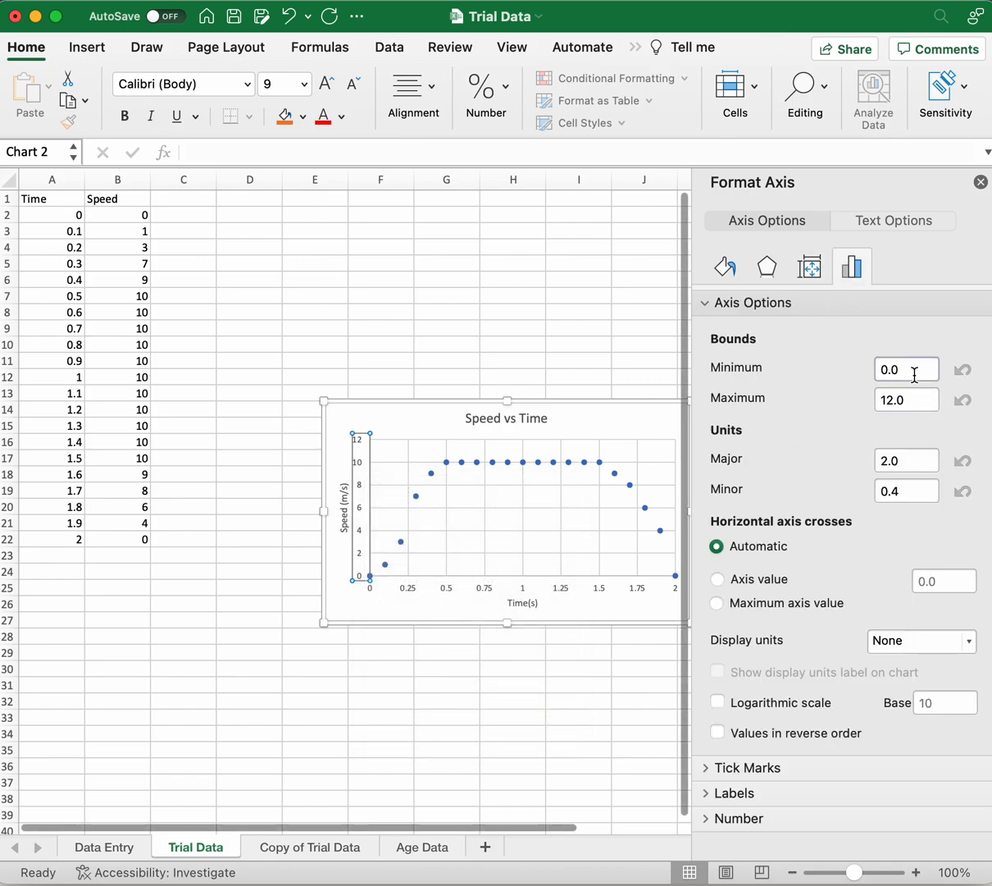
pyautogui.click(893, 400)
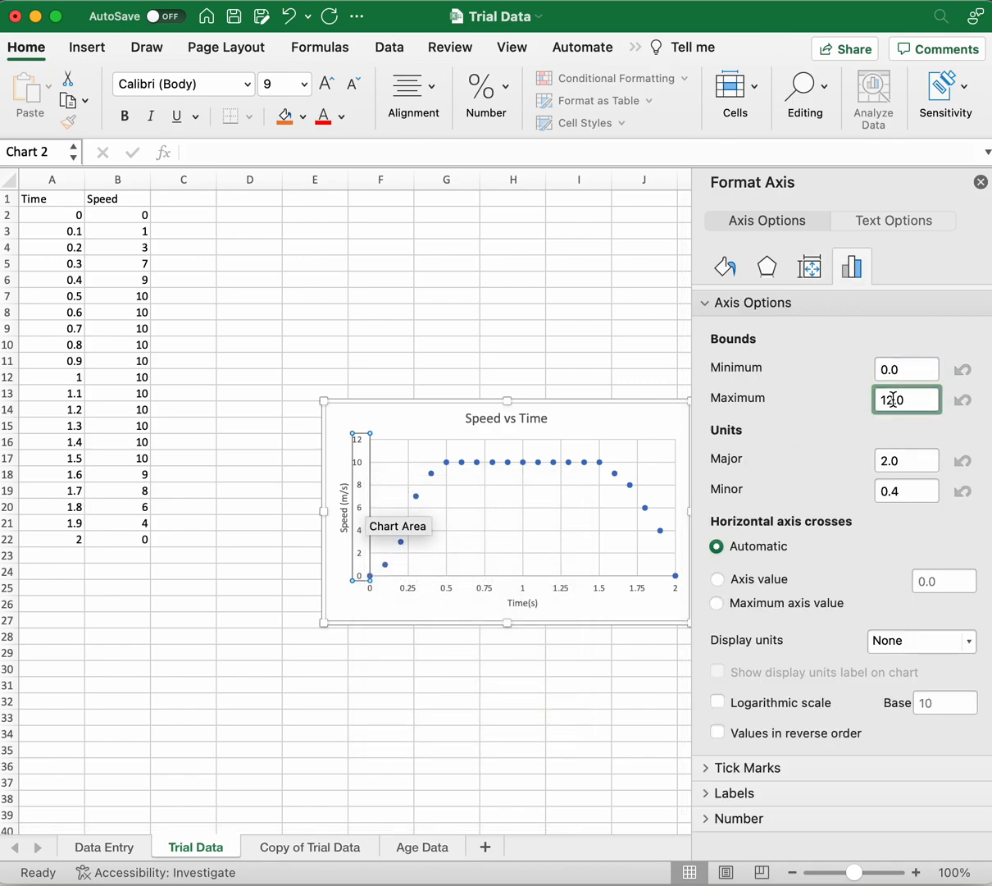
pyautogui.click(893, 462)
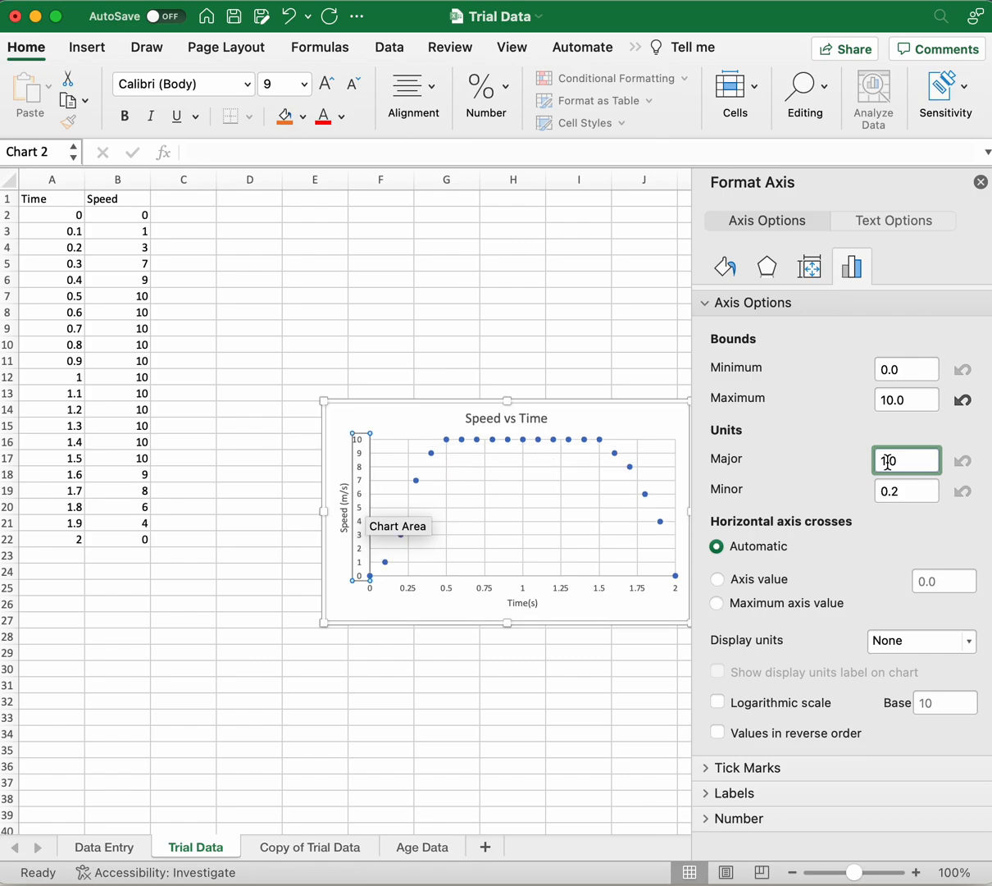
pyautogui.click(911, 490)
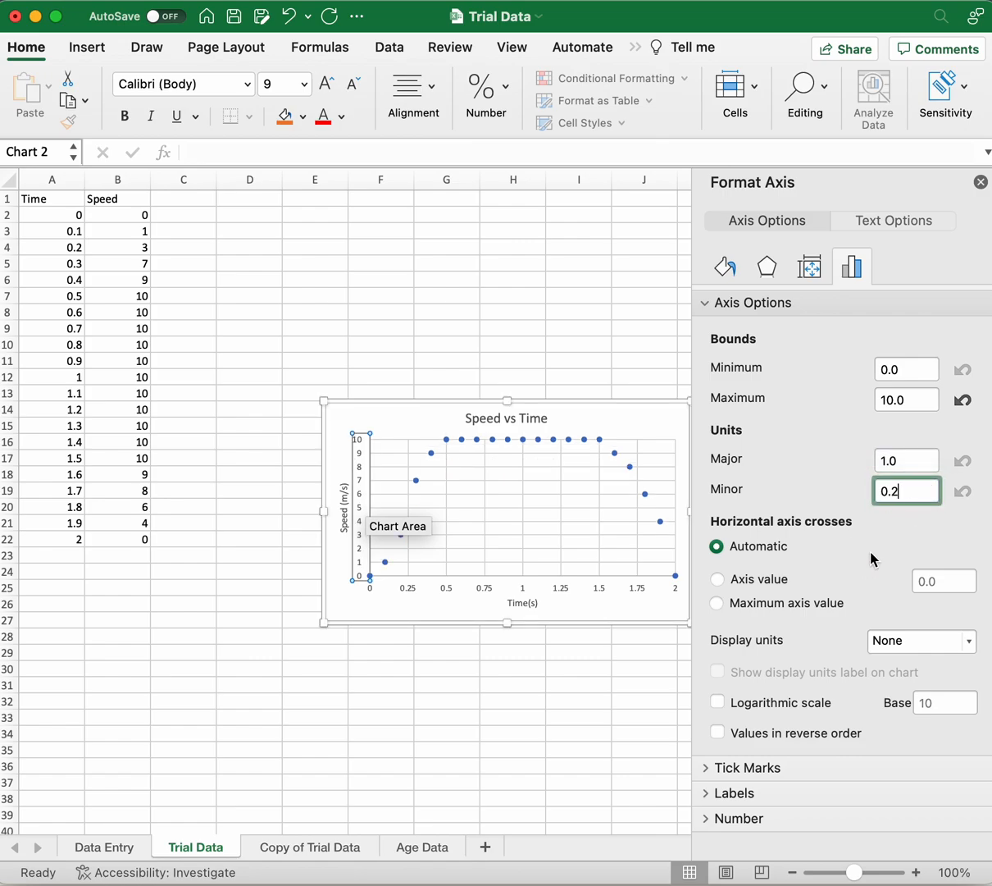
pyautogui.click(466, 673)
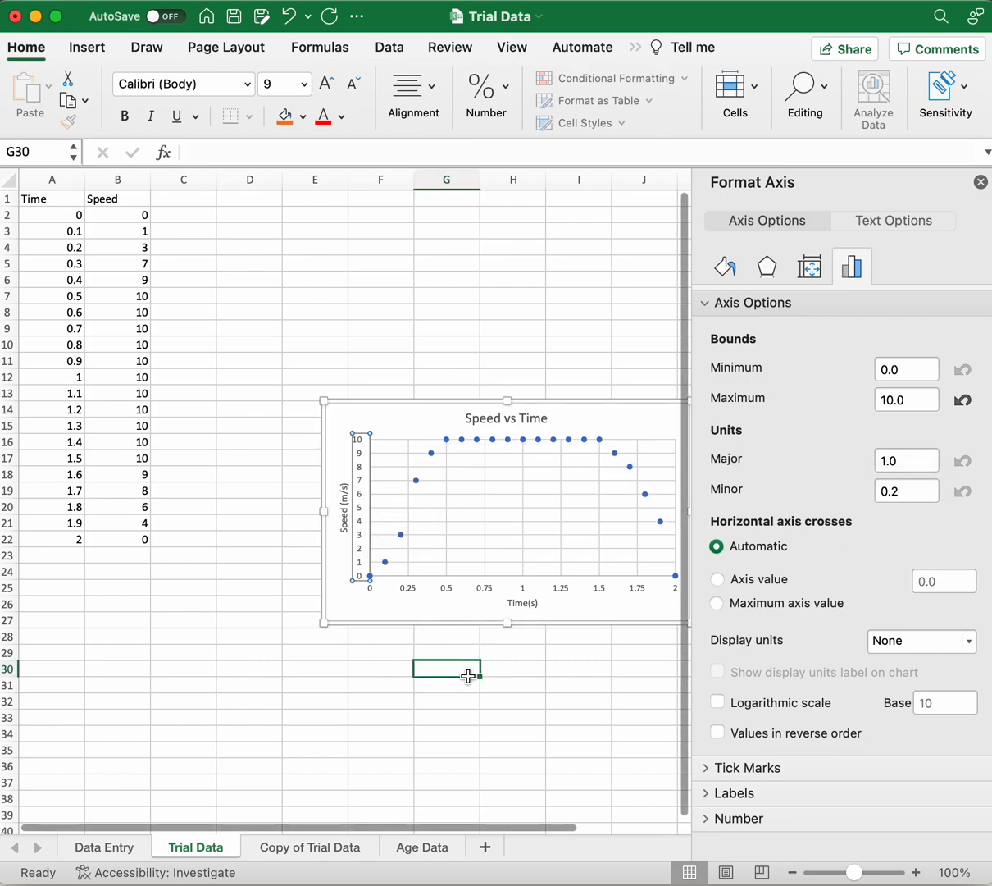